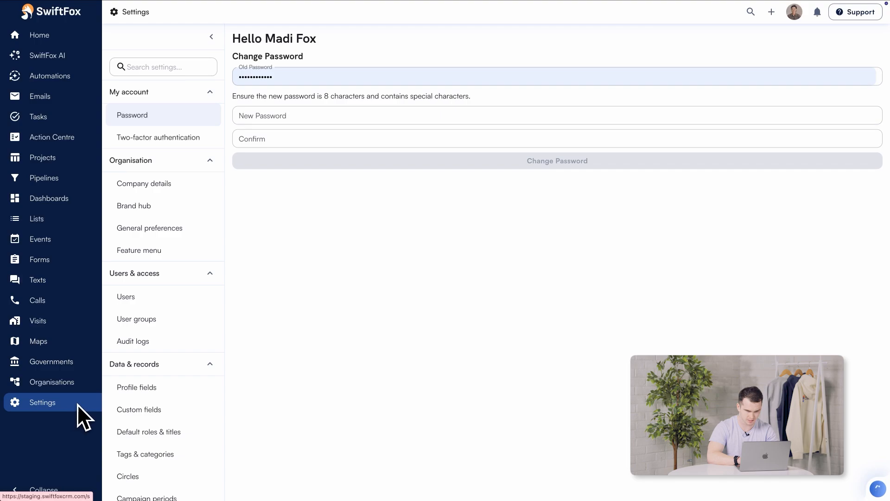
# - In Custom fields, add a new Record field and set Organisation as its record type
pyautogui.click(169, 410)
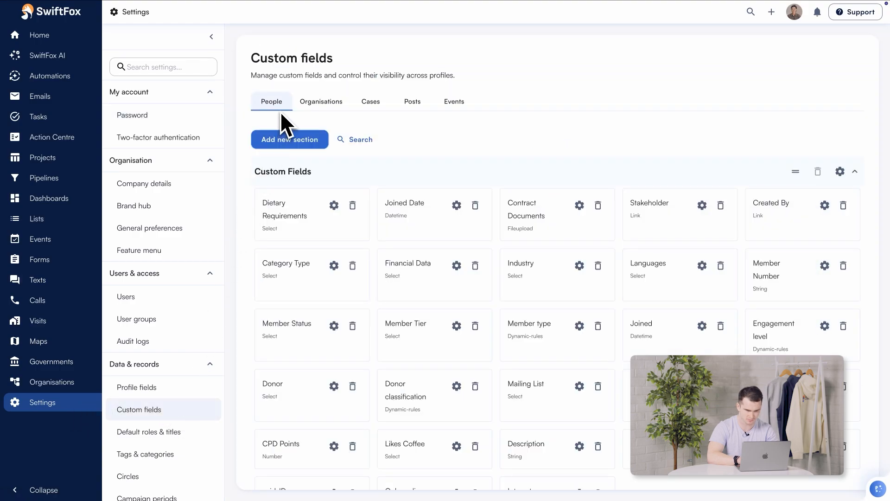
pyautogui.scroll(-8, 301, 212)
pyautogui.click(292, 160)
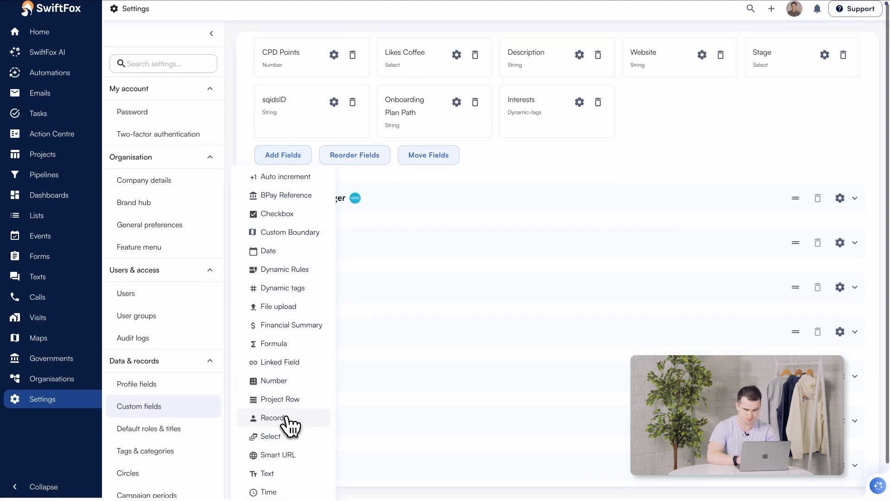
pyautogui.click(273, 418)
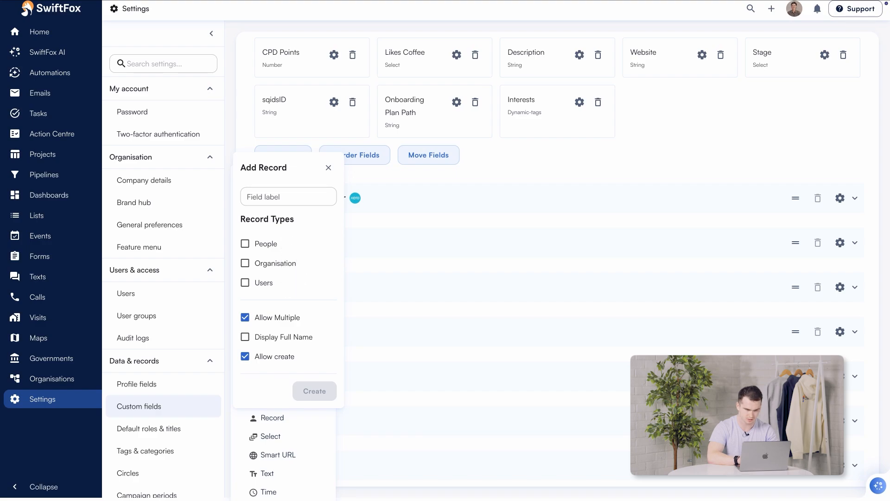
pyautogui.click(246, 263)
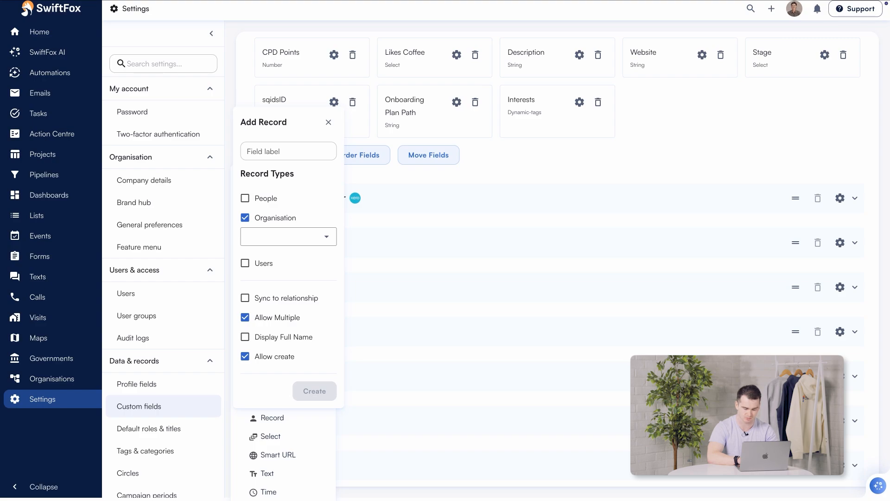
# - Untick People, limit the field to Member organisations, and enable Sync to relationship
pyautogui.click(247, 199)
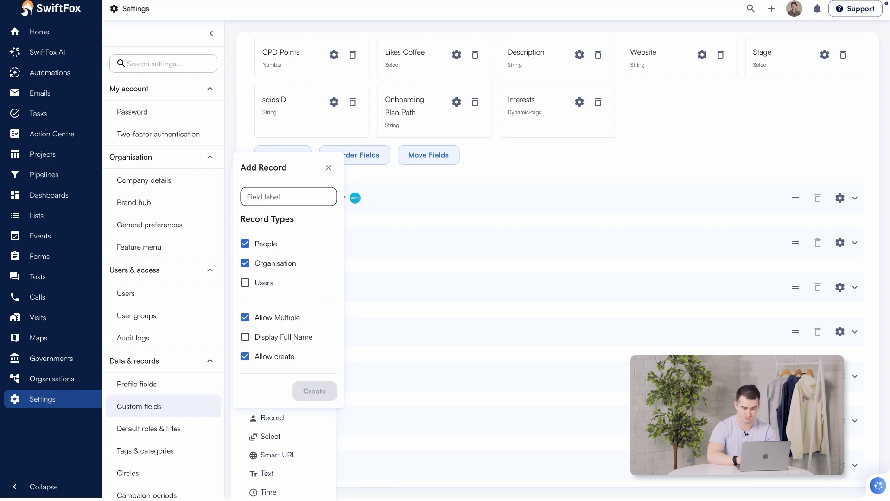
pyautogui.click(246, 244)
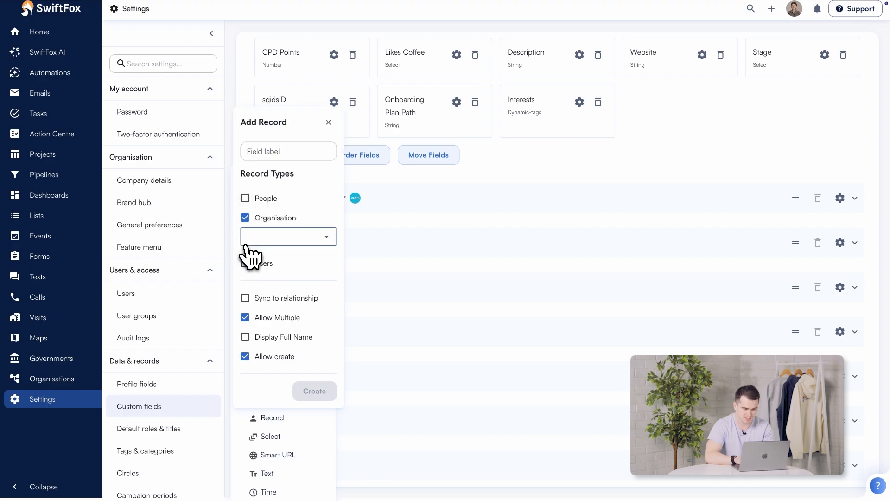
pyautogui.click(299, 237)
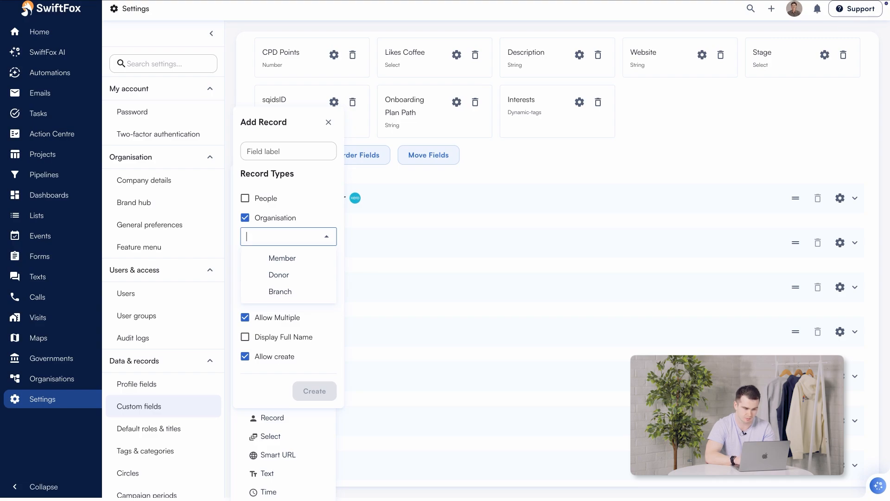
pyautogui.press('Escape')
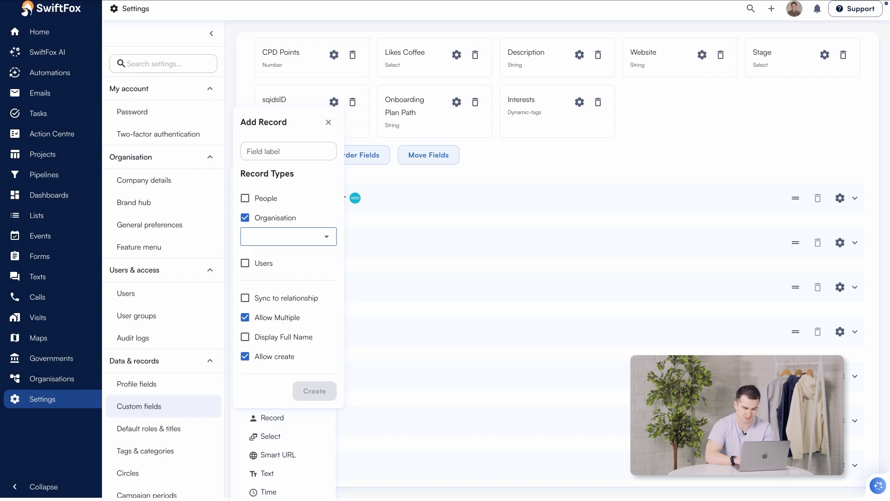
pyautogui.press('Down')
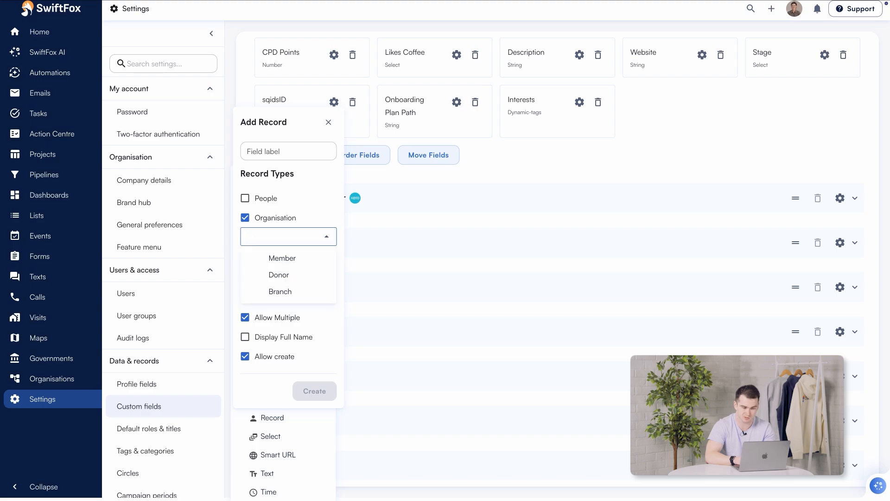
pyautogui.click(302, 255)
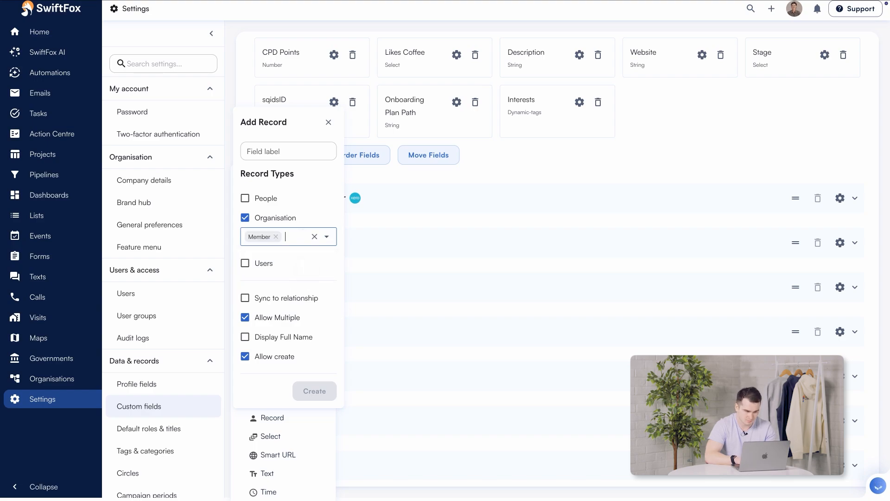
pyautogui.click(284, 298)
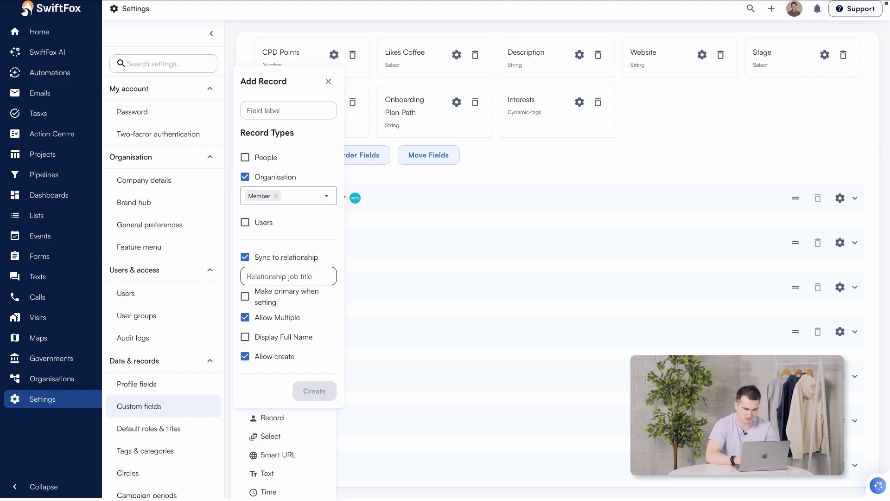
# - Set the relationship job title to Finance Manager and make it primary when set
pyautogui.click(288, 276)
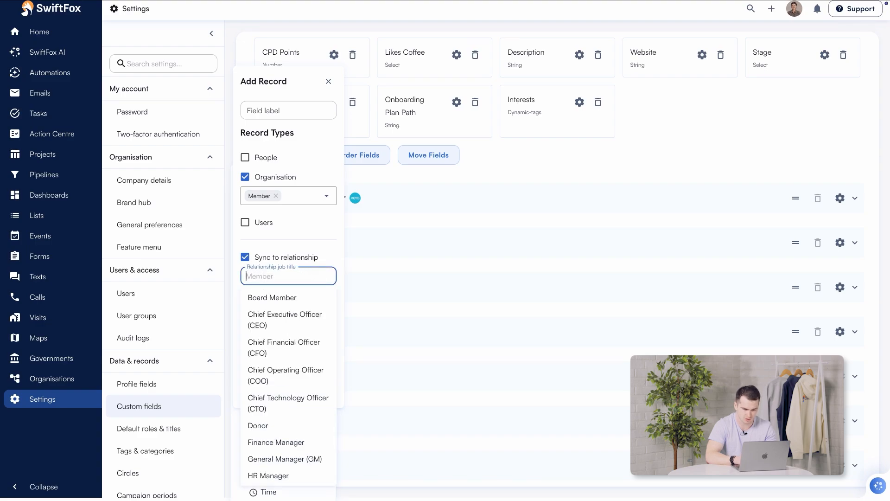
pyautogui.write('Finan')
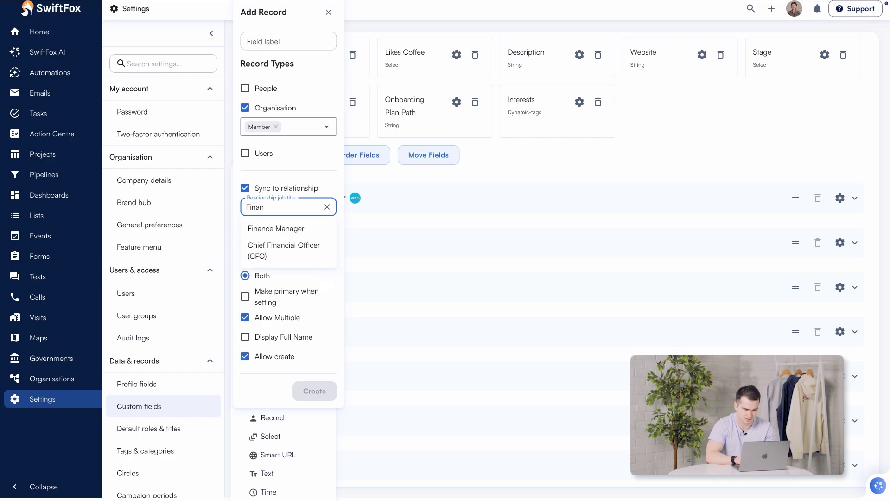
pyautogui.click(281, 229)
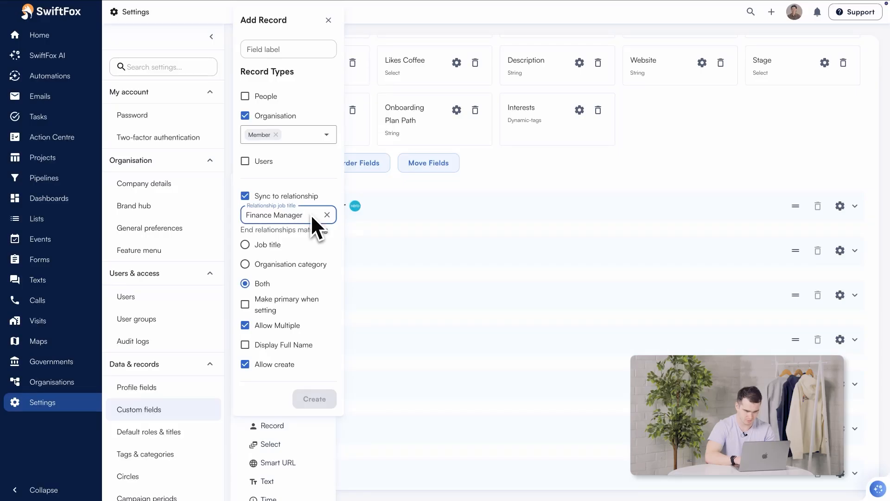
pyautogui.click(292, 306)
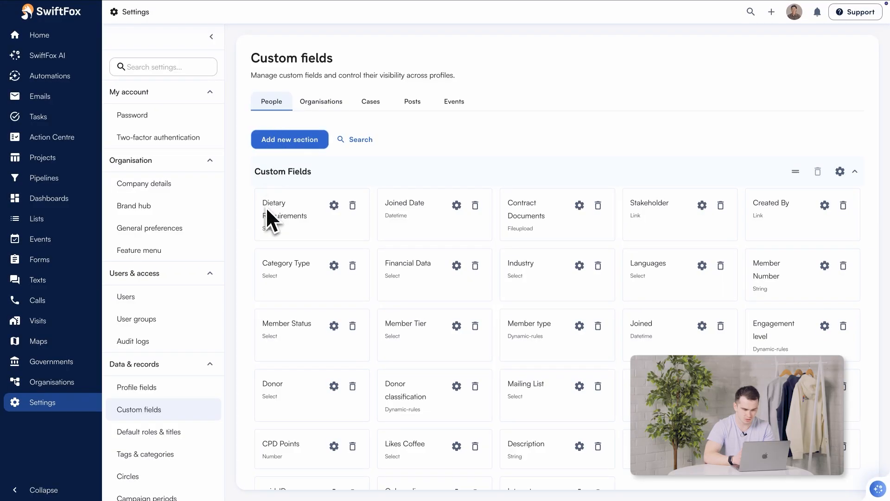
# - Create a 'Primary organisation' Record field linking to Organisation, synced to relationship and primary when set
pyautogui.scroll(-10, 264, 215)
pyautogui.click(283, 113)
pyautogui.click(274, 374)
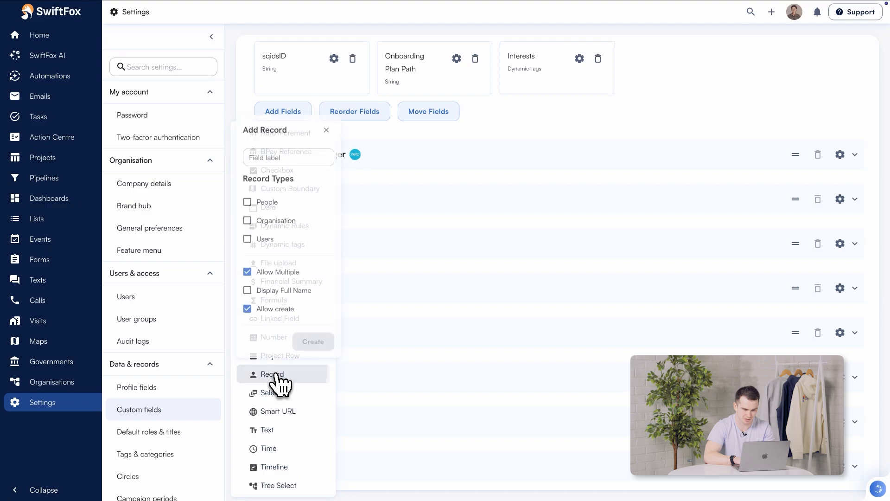
pyautogui.write('Primary organisa')
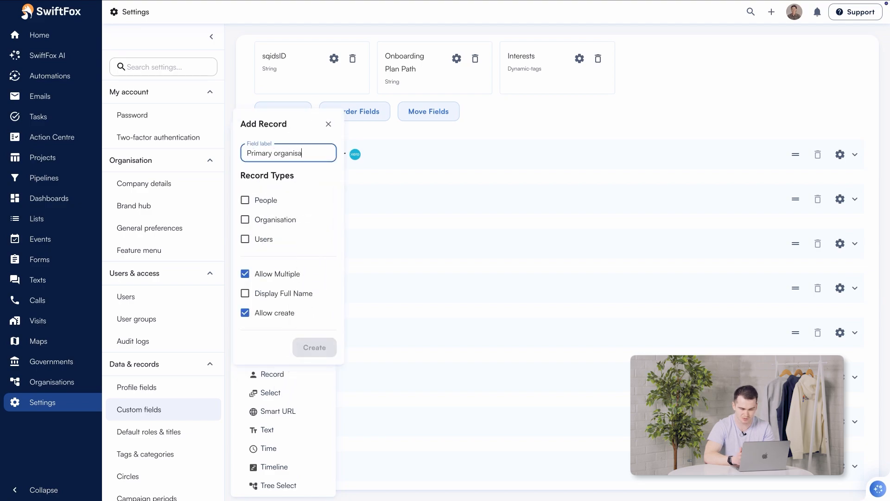
pyautogui.write('tion')
pyautogui.click(275, 219)
pyautogui.click(278, 253)
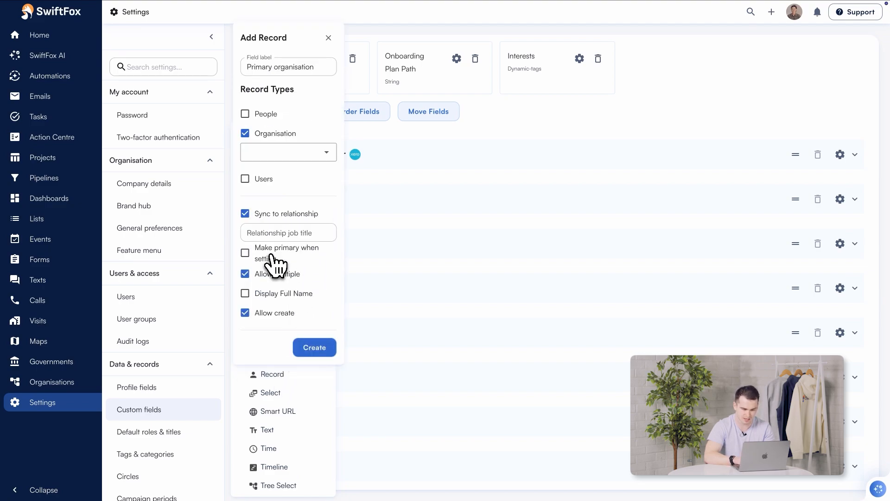
pyautogui.click(274, 263)
pyautogui.click(308, 354)
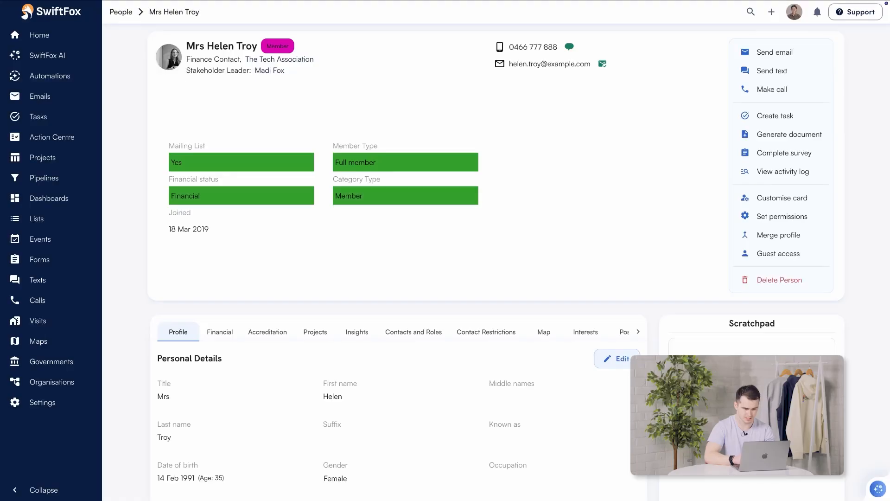
# - Review the person's custom fields, then view their Contacts and Roles showing The Tech Association
pyautogui.scroll(-15, 125, 332)
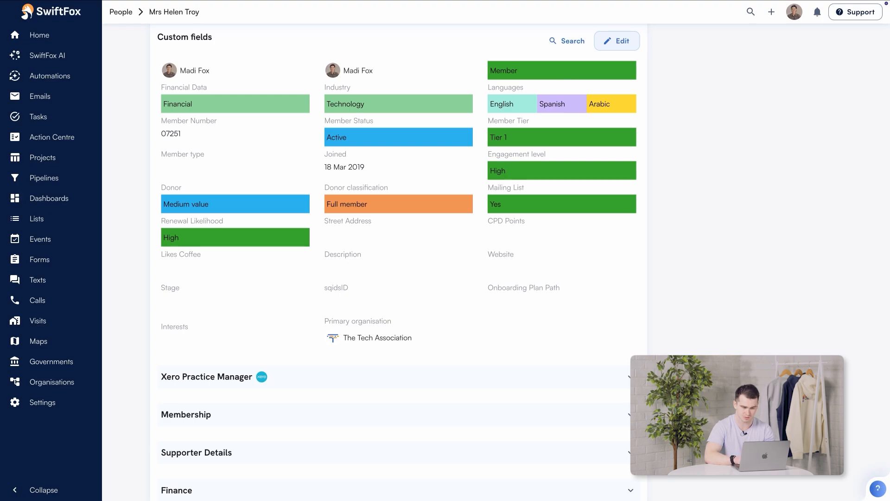
pyautogui.scroll(12, 362, 352)
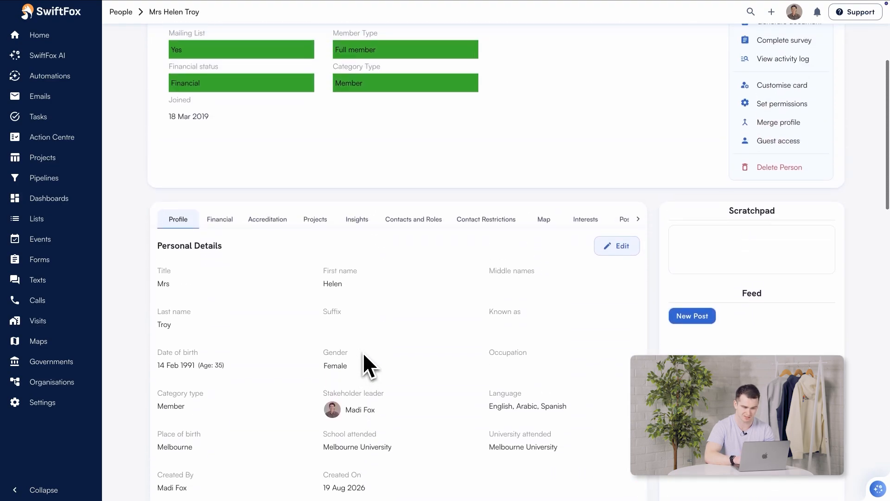
pyautogui.click(414, 220)
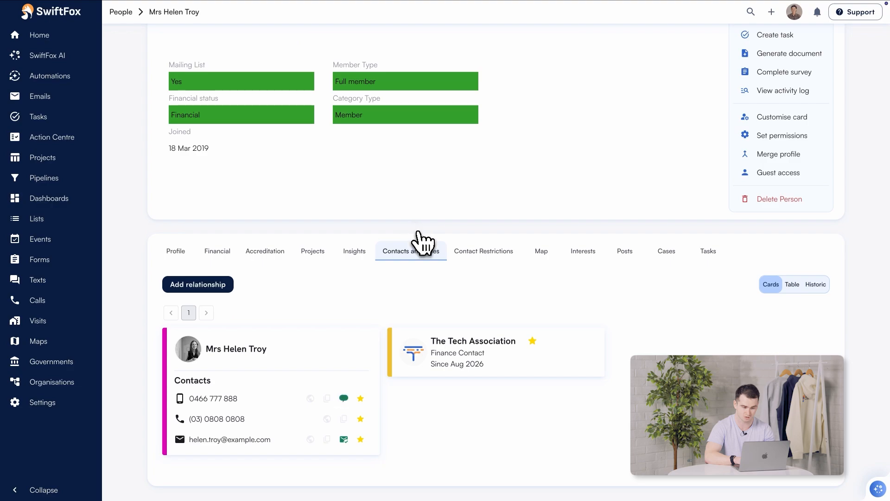
pyautogui.moveTo(482, 333)
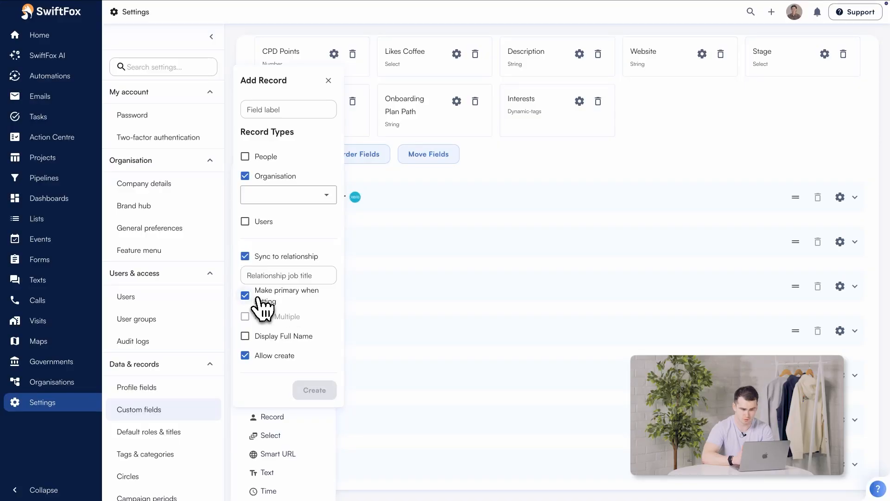
# - Create a 'Committee Groups' field allowing multiple organisations, synced as Committee Member, not primary
pyautogui.click(246, 297)
pyautogui.click(245, 317)
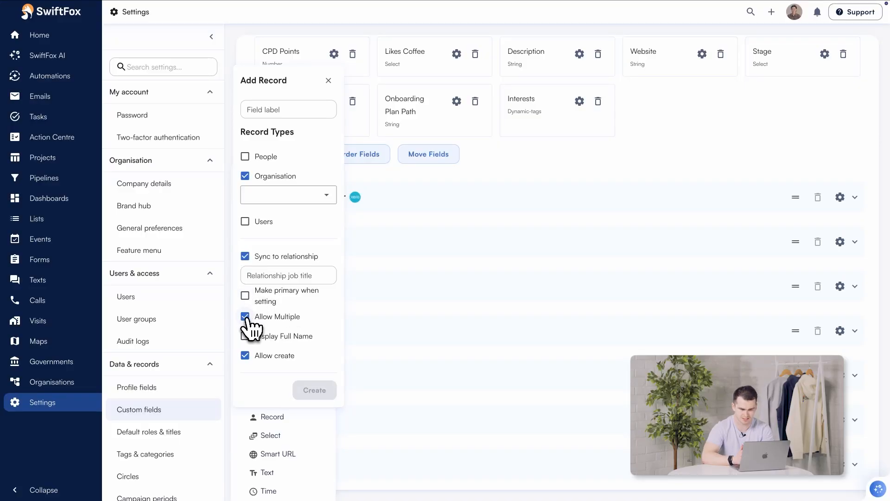
pyautogui.click(308, 110)
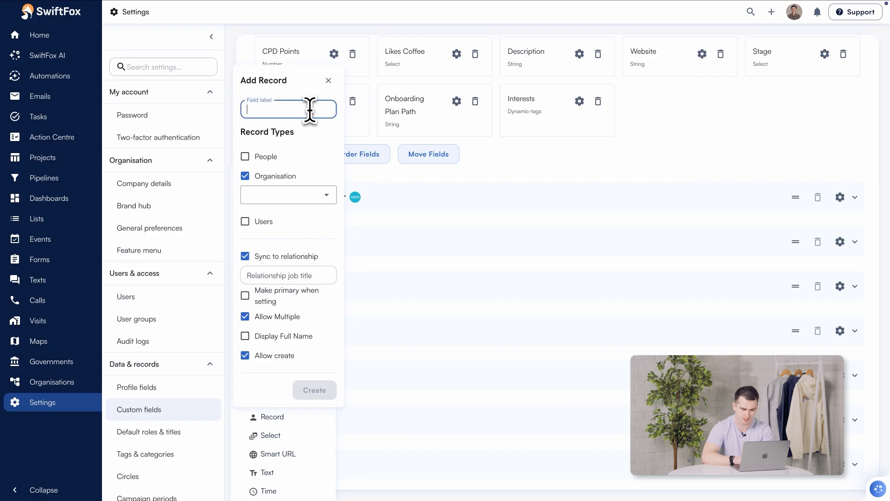
pyautogui.write('Committee Groups')
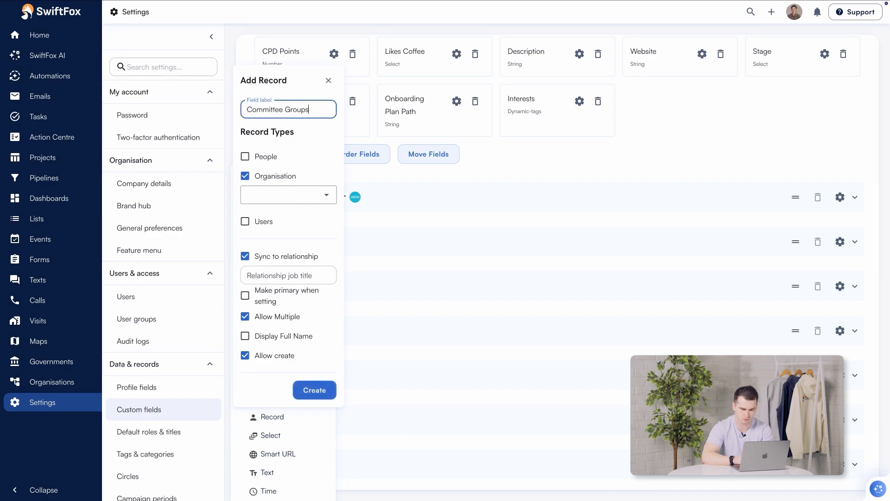
pyautogui.click(305, 275)
pyautogui.write('Co')
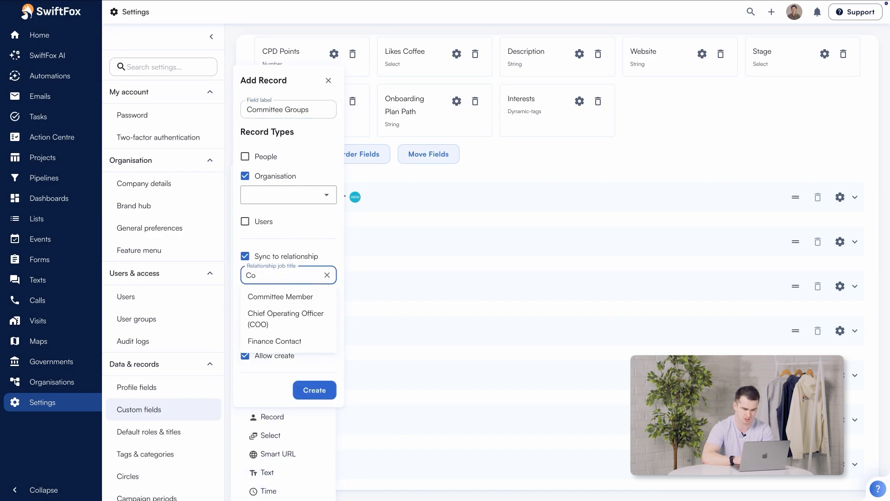
pyautogui.click(304, 296)
pyautogui.click(315, 394)
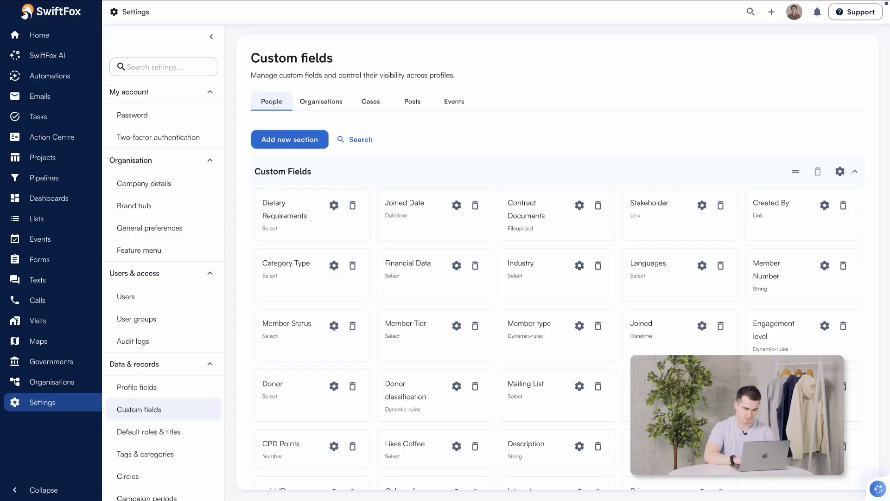
# - Under Organisation custom fields, create 'Finance Contact' linking to People, synced as a Finance Contact relationship
pyautogui.click(328, 110)
pyautogui.scroll(-5, 322, 209)
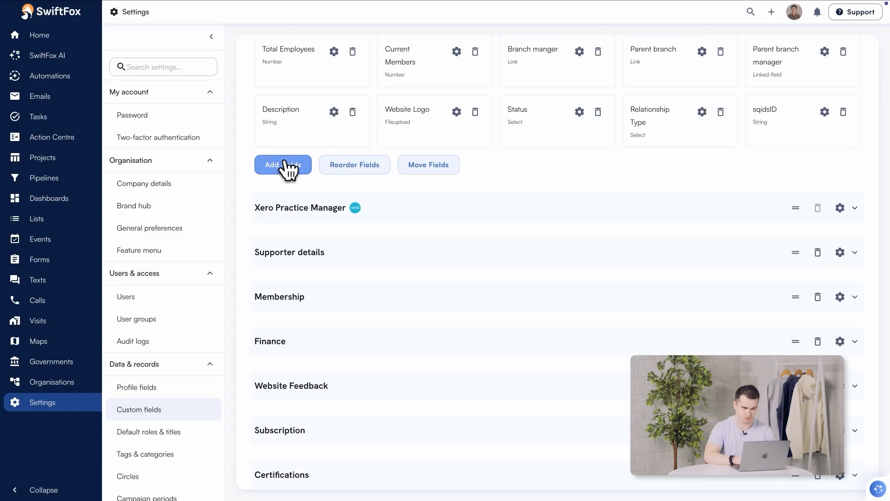
pyautogui.click(284, 166)
pyautogui.click(303, 420)
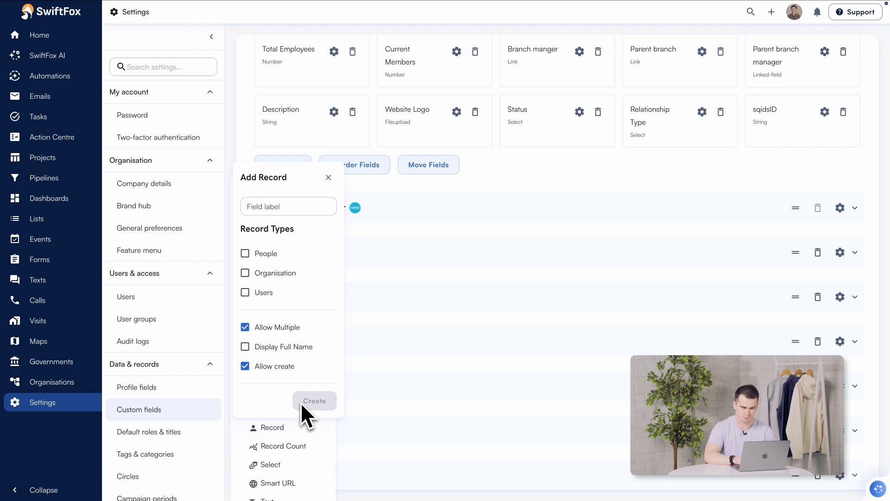
pyautogui.click(268, 254)
pyautogui.click(298, 188)
pyautogui.write('Finance')
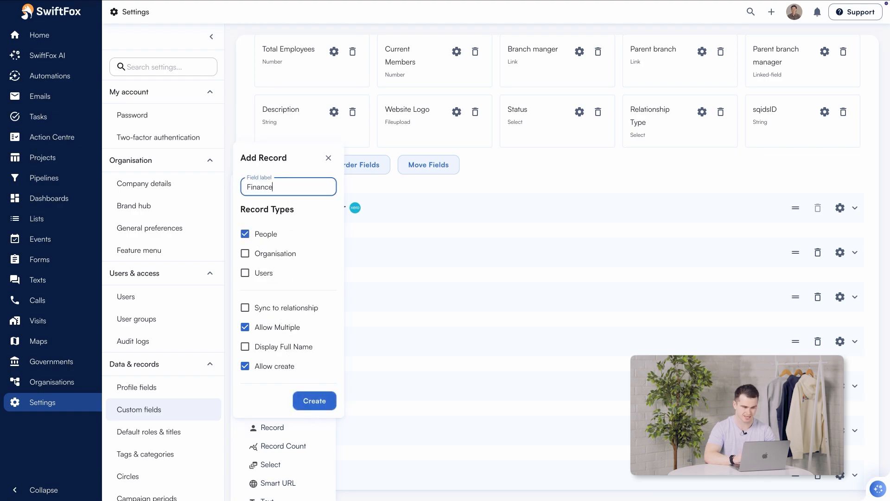
pyautogui.write(' Contact')
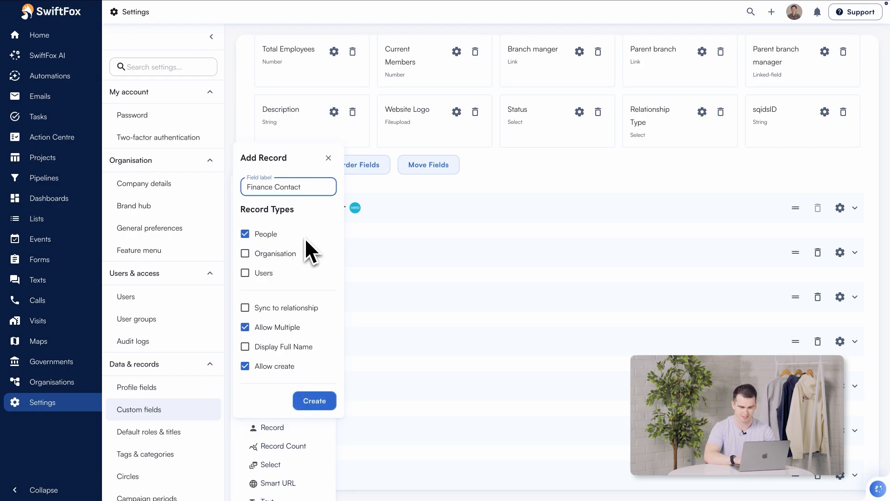
pyautogui.click(285, 308)
pyautogui.click(282, 309)
pyautogui.click(284, 273)
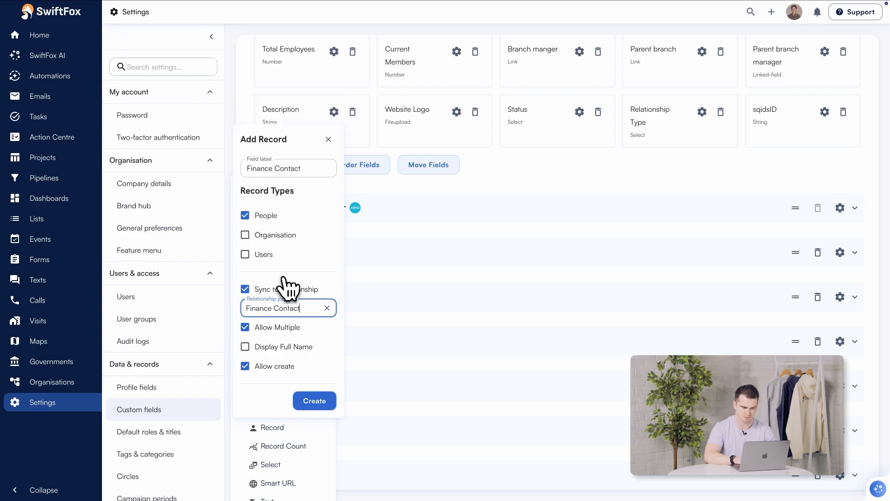
pyautogui.click(314, 401)
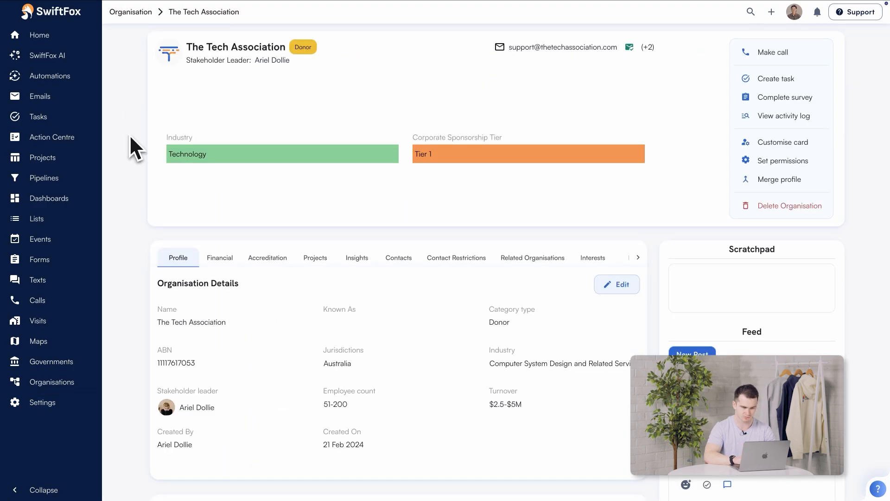
# - Open the existing Finance Contact's person page and check their Contacts and Roles
pyautogui.scroll(-8, 127, 247)
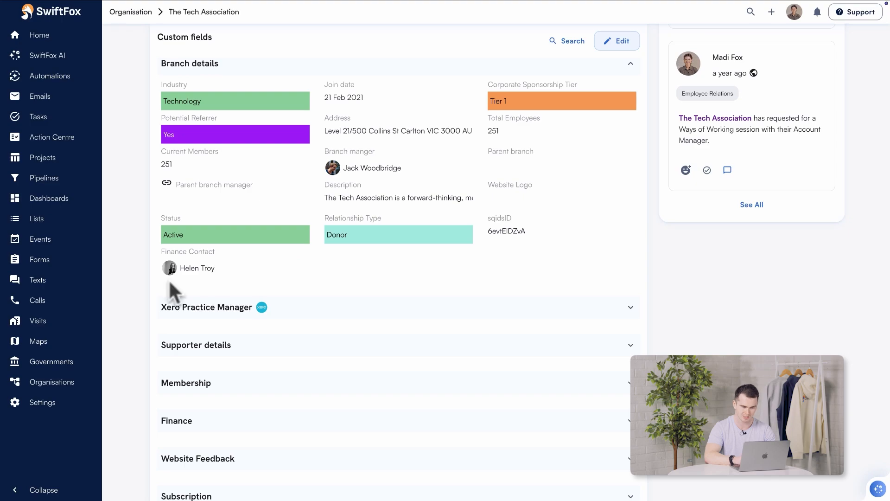
pyautogui.moveTo(188, 267)
pyautogui.click(317, 159)
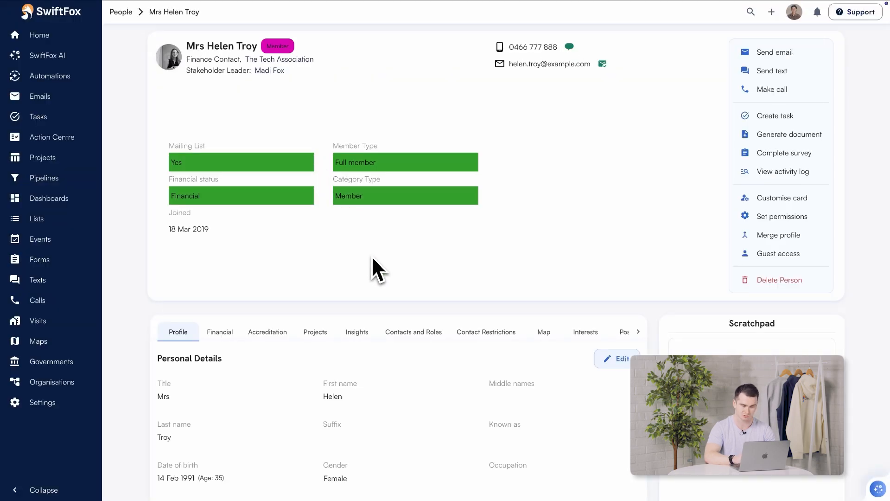
pyautogui.click(413, 332)
pyautogui.scroll(-2, 413, 338)
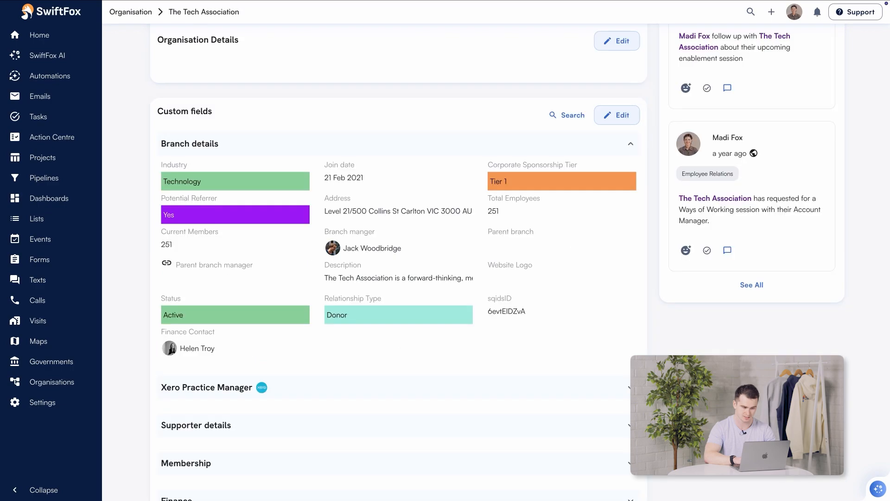
# - Add a second person to The Tech Association's Finance Contact field and save
pyautogui.click(617, 115)
pyautogui.click(262, 349)
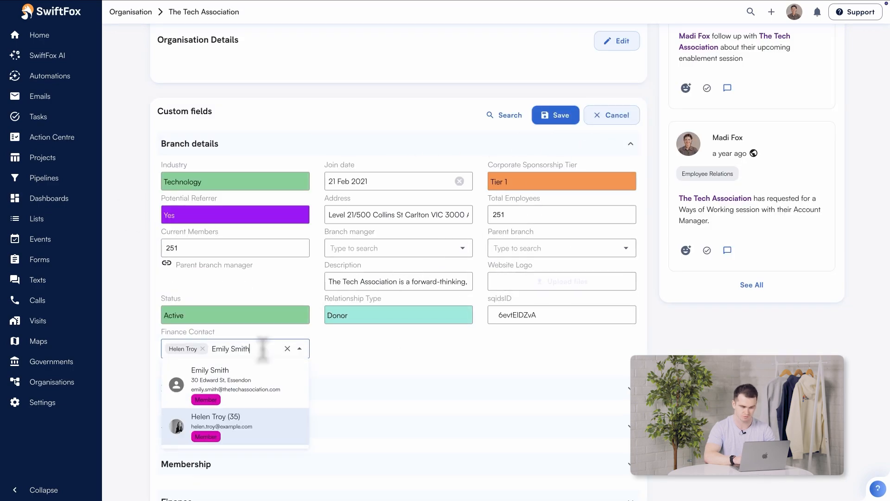
pyautogui.click(261, 384)
pyautogui.click(552, 118)
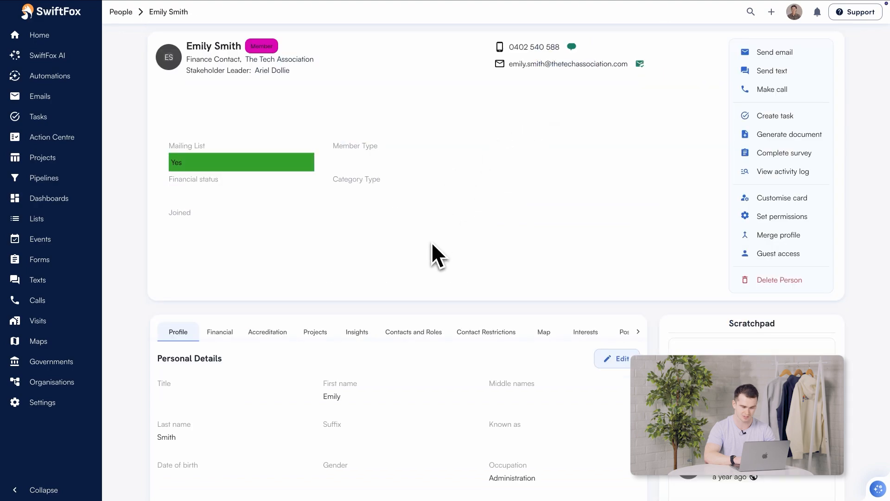
pyautogui.click(409, 335)
pyautogui.scroll(-3, 408, 287)
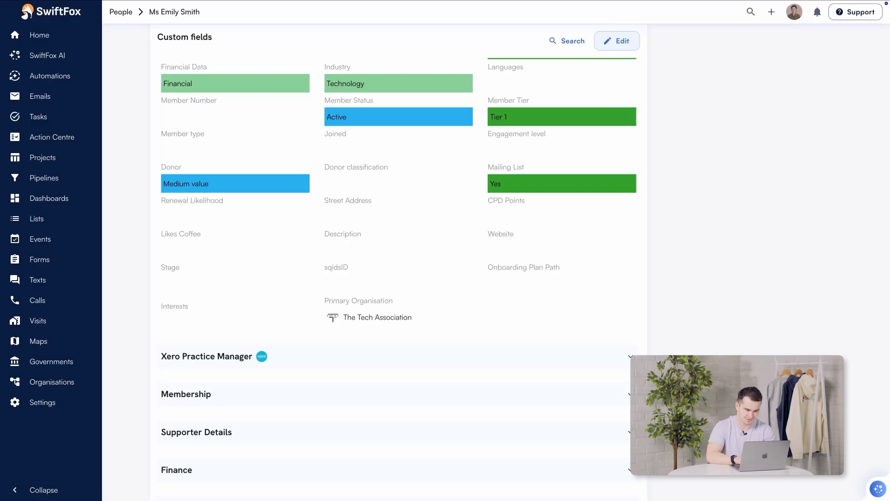
# - Go to the person's Contacts and Roles tab
pyautogui.click(629, 44)
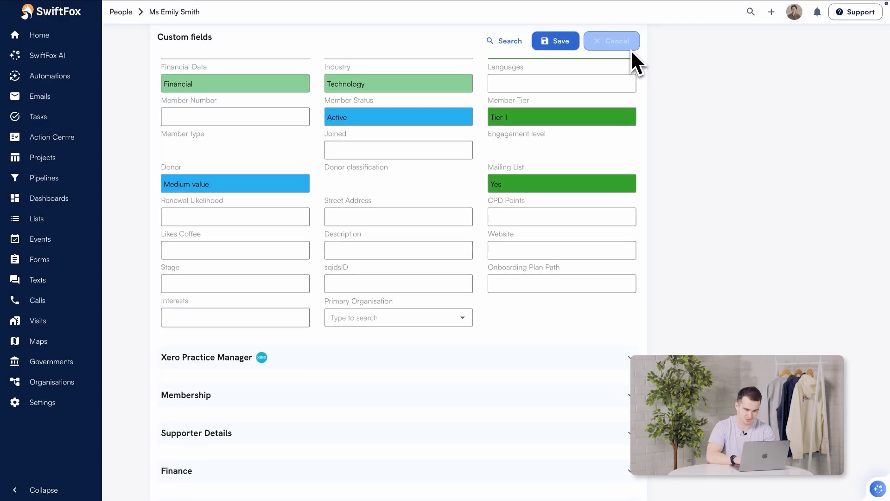
pyautogui.click(561, 44)
pyautogui.scroll(10, 489, 126)
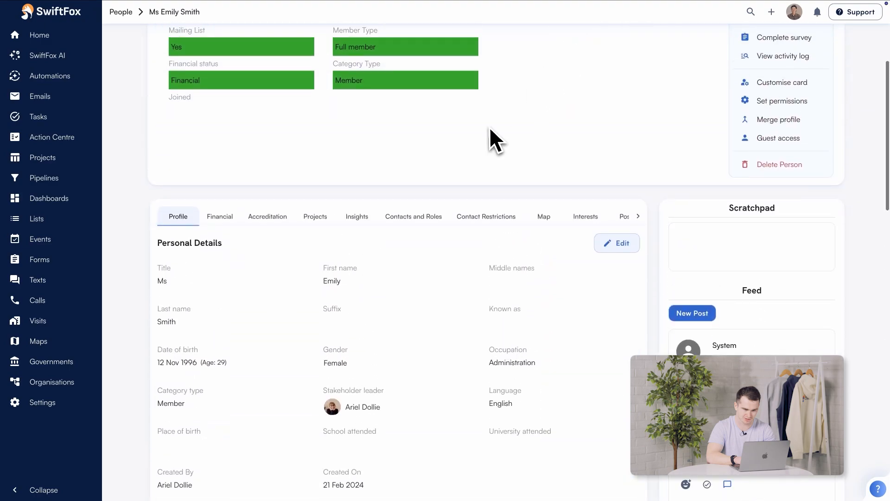
pyautogui.click(414, 217)
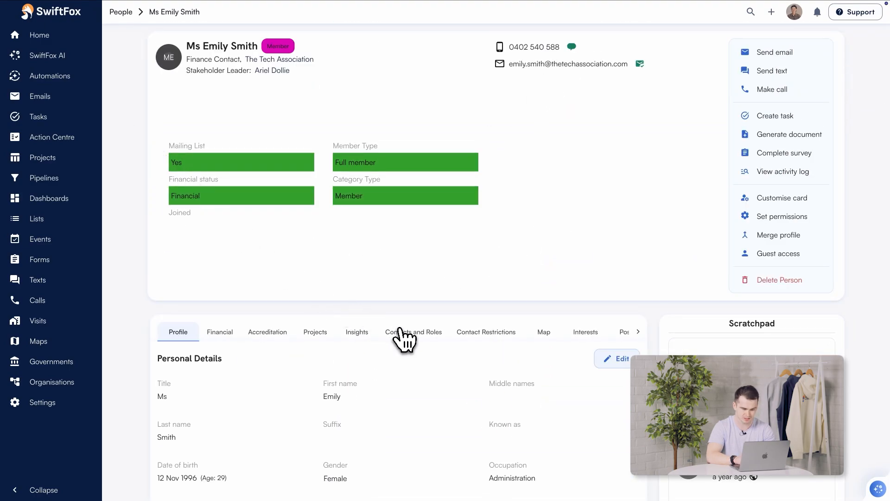
pyautogui.click(403, 330)
pyautogui.scroll(-3, 408, 338)
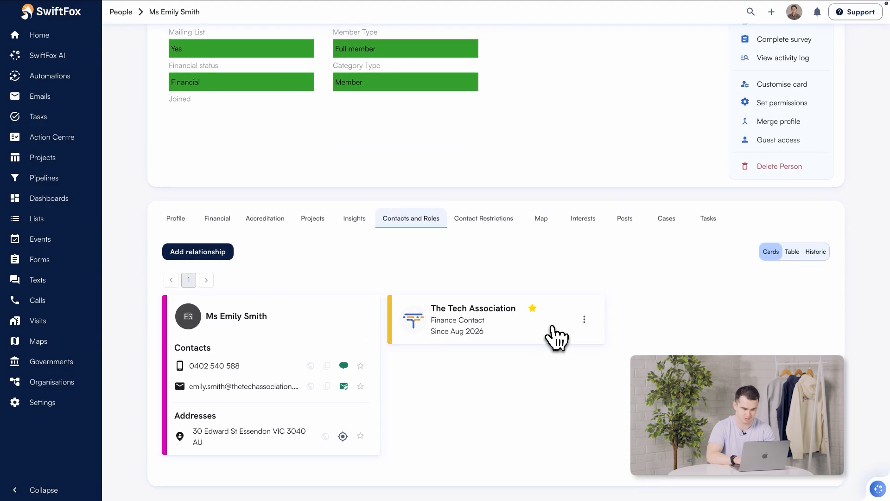
# - End the person's Finance Contact role at The Tech Association and confirm
pyautogui.click(584, 320)
pyautogui.click(628, 319)
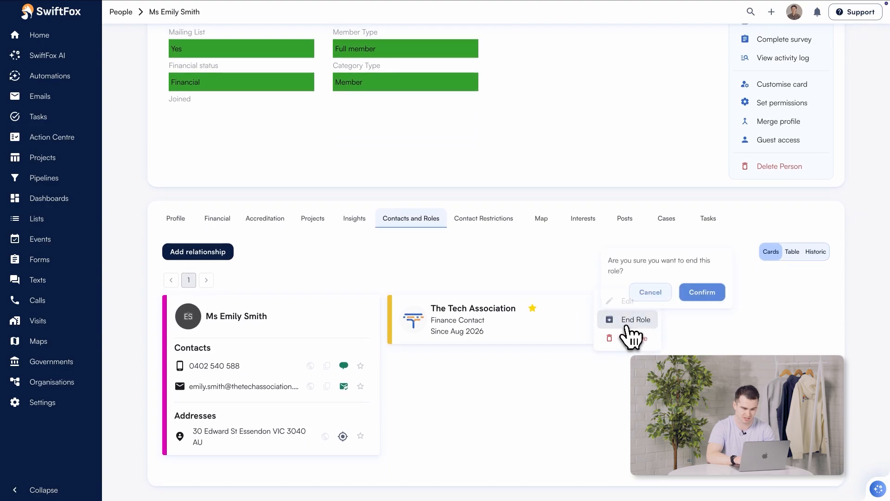
pyautogui.click(691, 293)
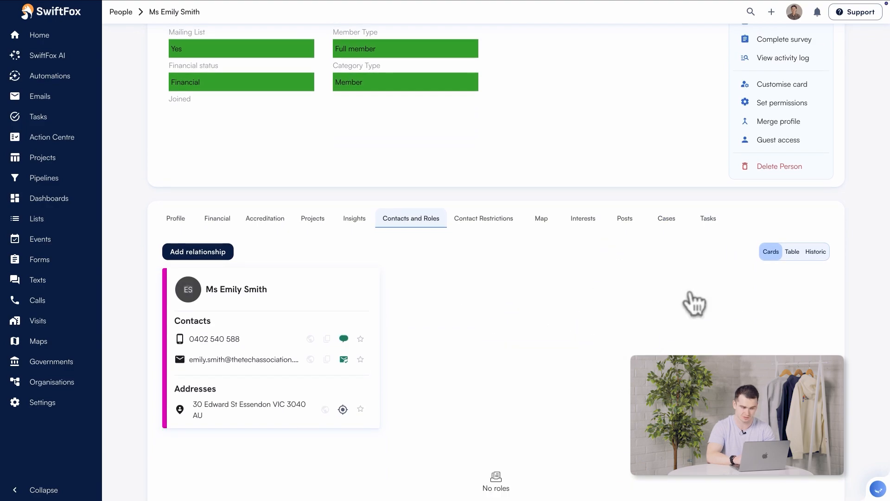
pyautogui.click(182, 220)
pyautogui.scroll(-10, 297, 290)
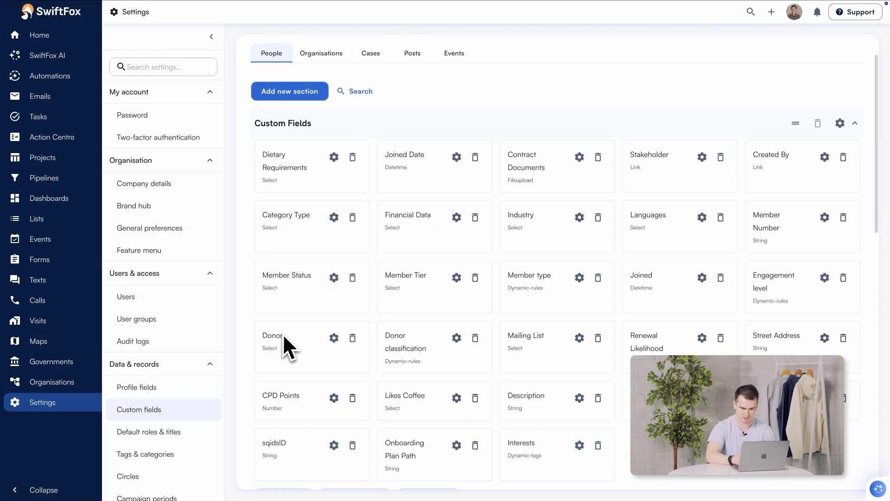
# - Create a 'Primary Organisation' Record field linking to Organisation, synced as a primary Finance Contact
pyautogui.scroll(-10, 288, 352)
pyautogui.click(293, 94)
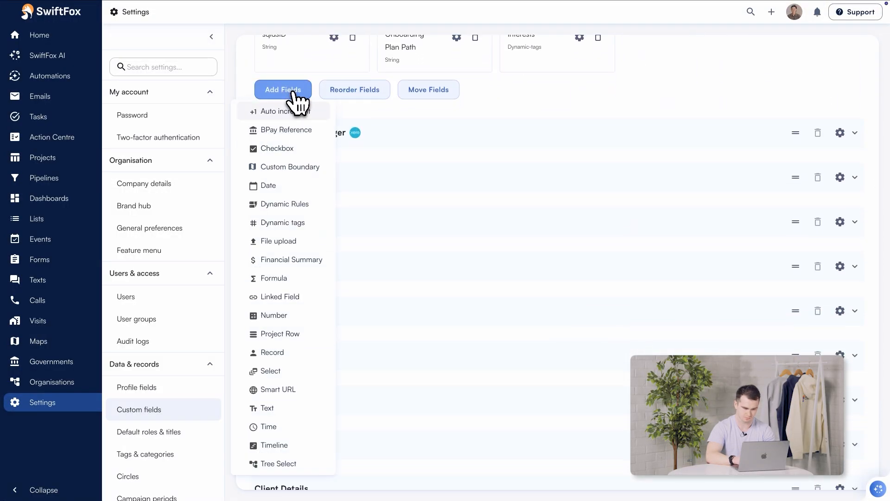
pyautogui.click(285, 354)
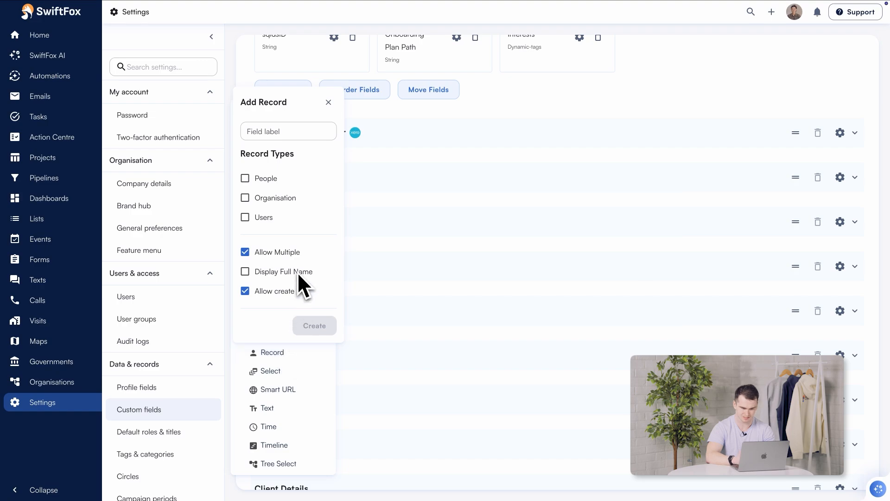
pyautogui.click(291, 132)
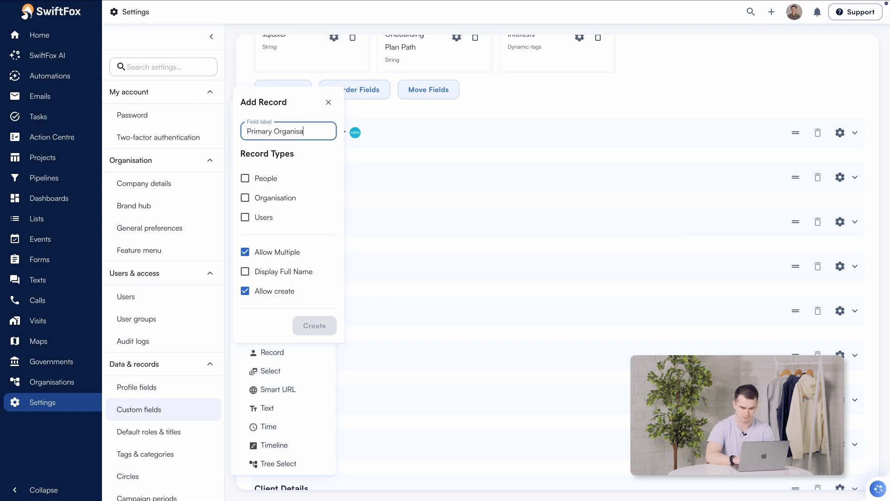
pyautogui.click(284, 198)
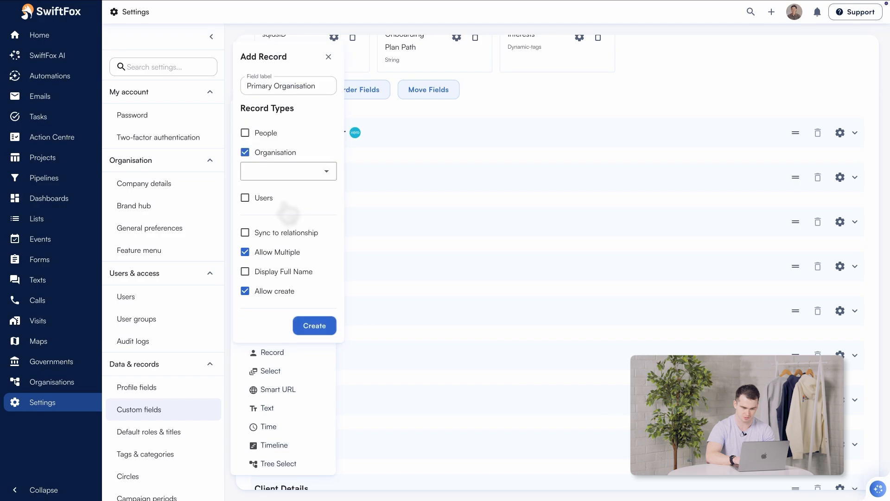
pyautogui.click(280, 225)
pyautogui.click(275, 211)
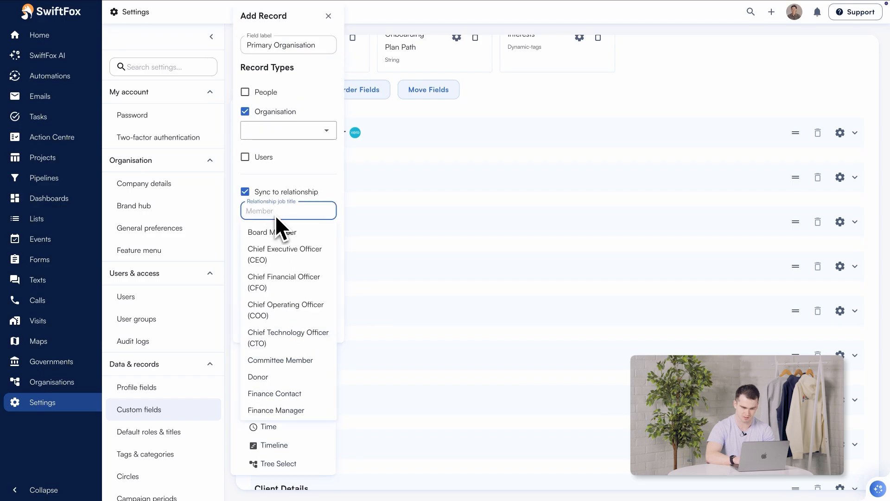
pyautogui.click(291, 392)
pyautogui.click(268, 239)
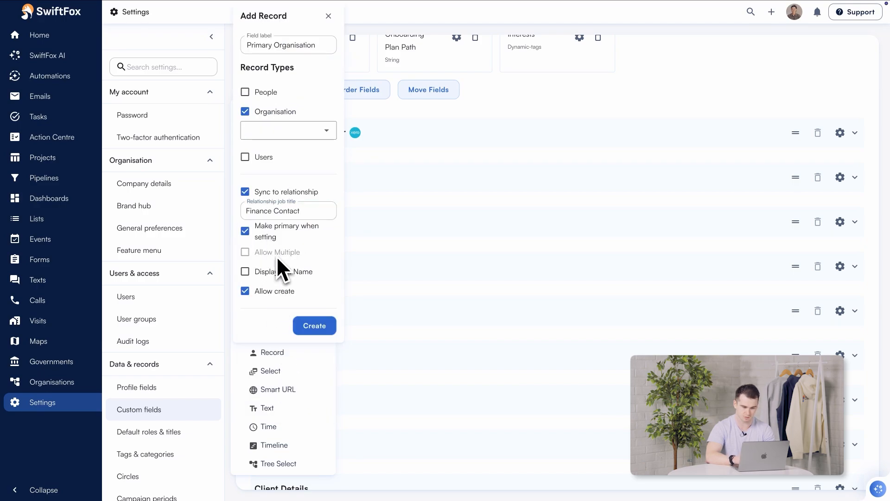
pyautogui.click(311, 326)
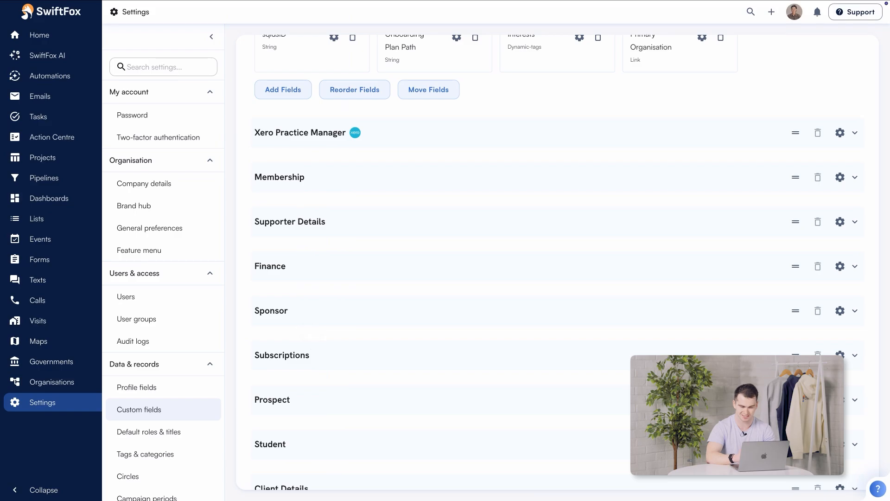